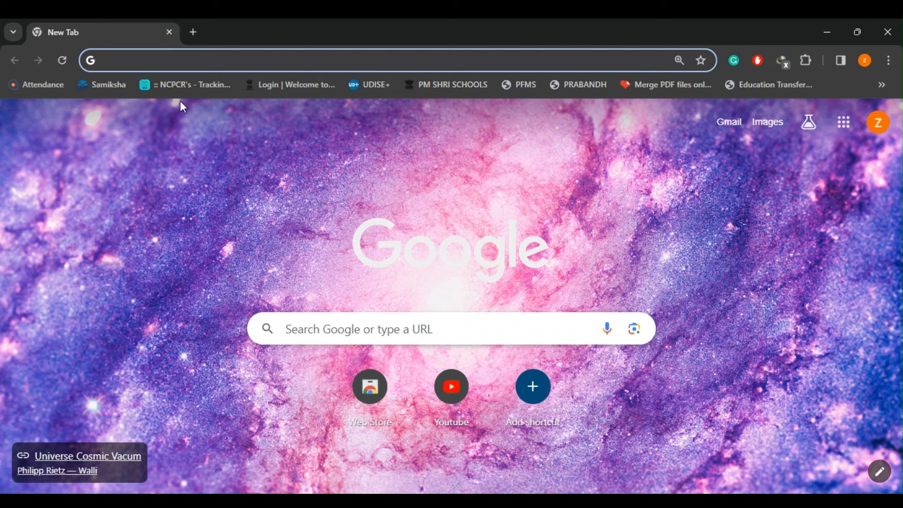
Search Google for vidyanjali and open the official Vidyanjali school volunteer programme website.
{"action": "left_click", "coordinate": [142, 61]}
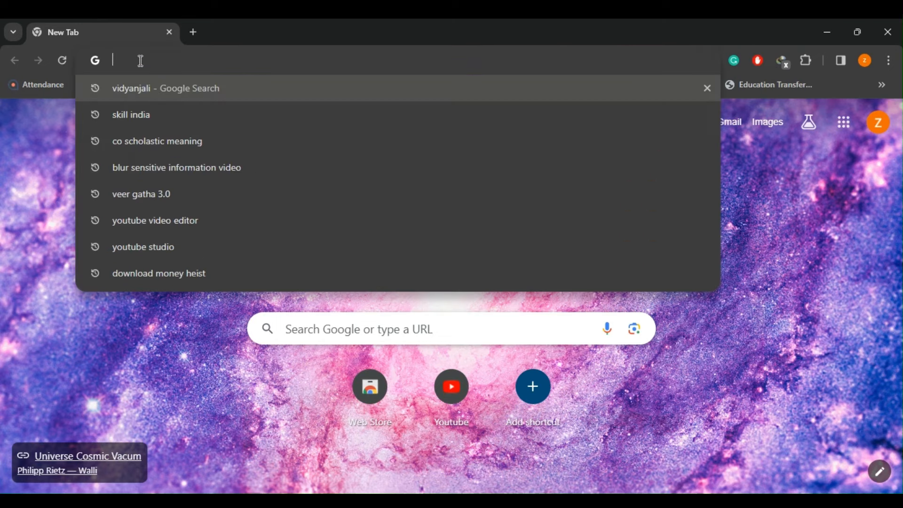
{"action": "type", "text": "vid"}
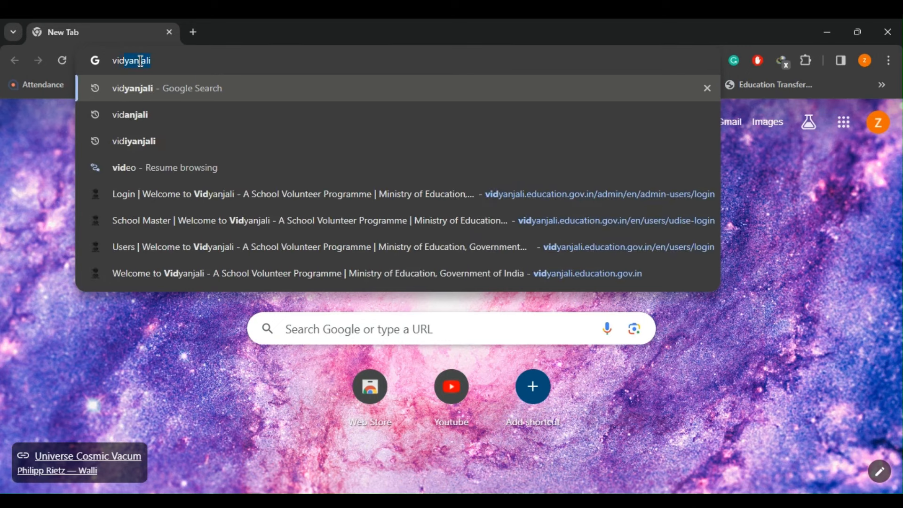
{"action": "key", "text": "Return"}
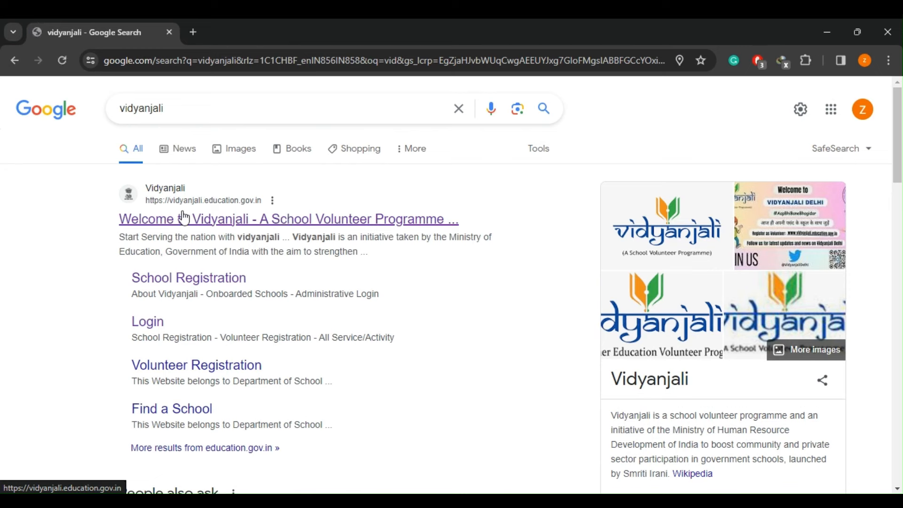
{"action": "left_click", "coordinate": [279, 220]}
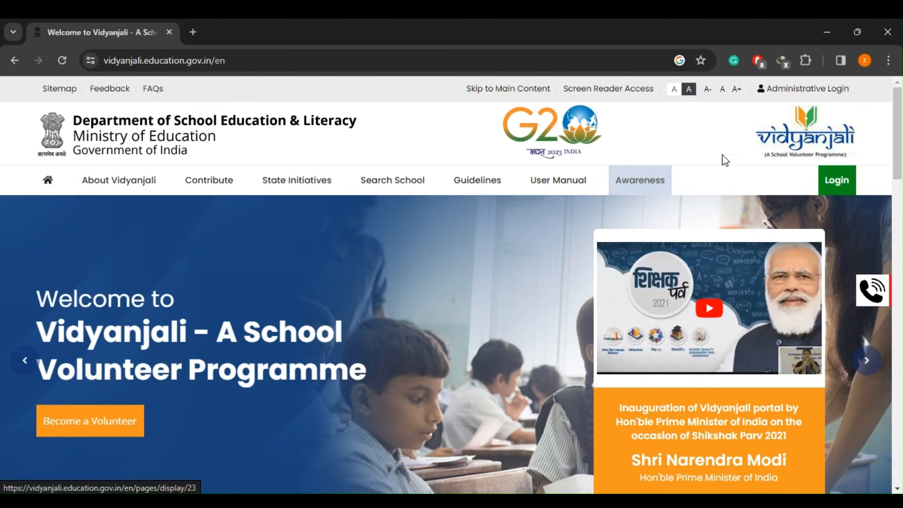
Go to the login page, choose School as the user type and open the new school registration form.
{"action": "left_click", "coordinate": [842, 188]}
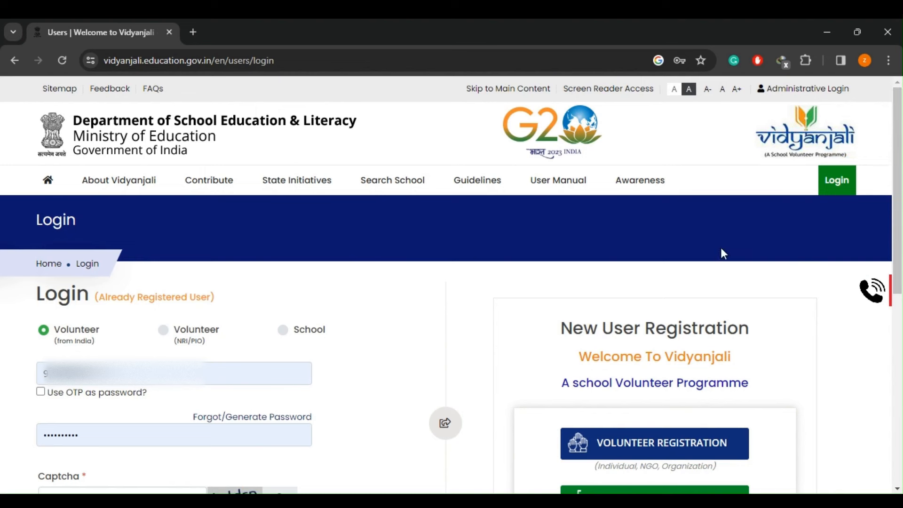
{"action": "left_click", "coordinate": [283, 331]}
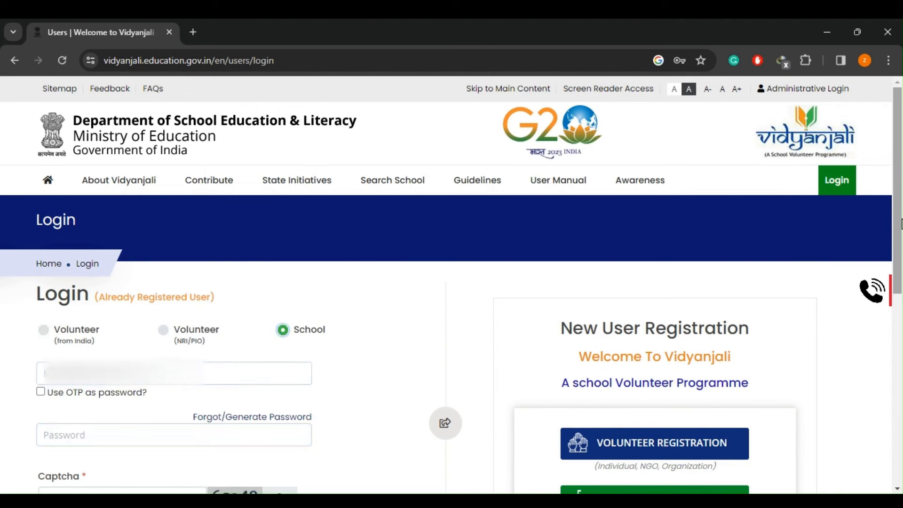
{"action": "left_click_drag", "start_coordinate": [901, 223], "coordinate": [901, 313]}
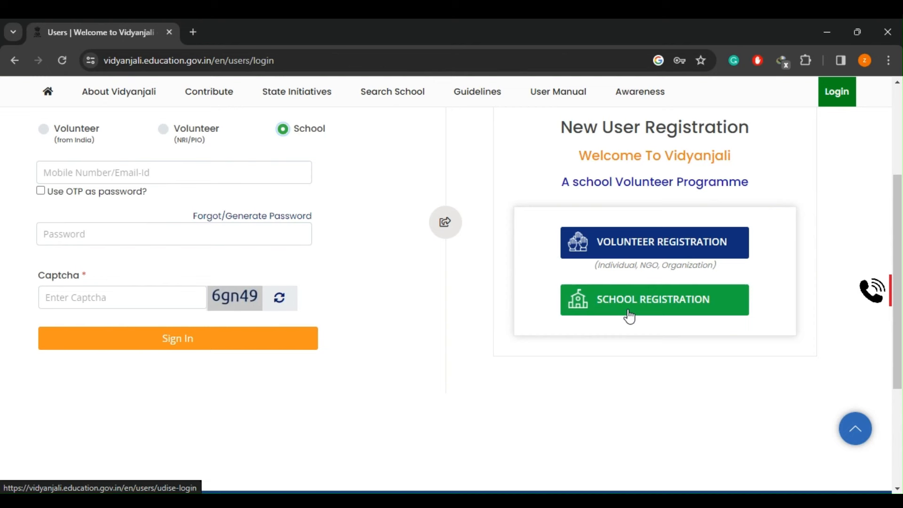
{"action": "left_click", "coordinate": [665, 303]}
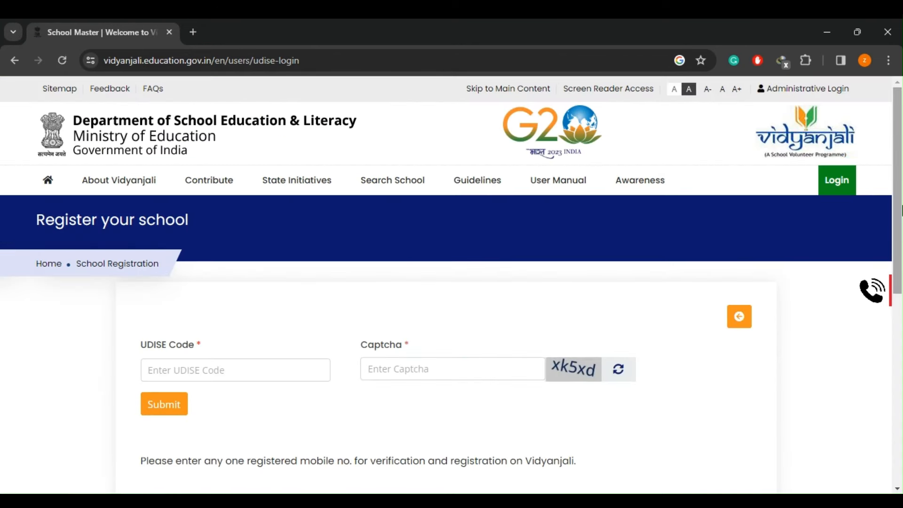
Fill in the school's UDISE code and the captcha on the registration form and submit them.
{"action": "left_click_drag", "start_coordinate": [901, 210], "coordinate": [901, 253]}
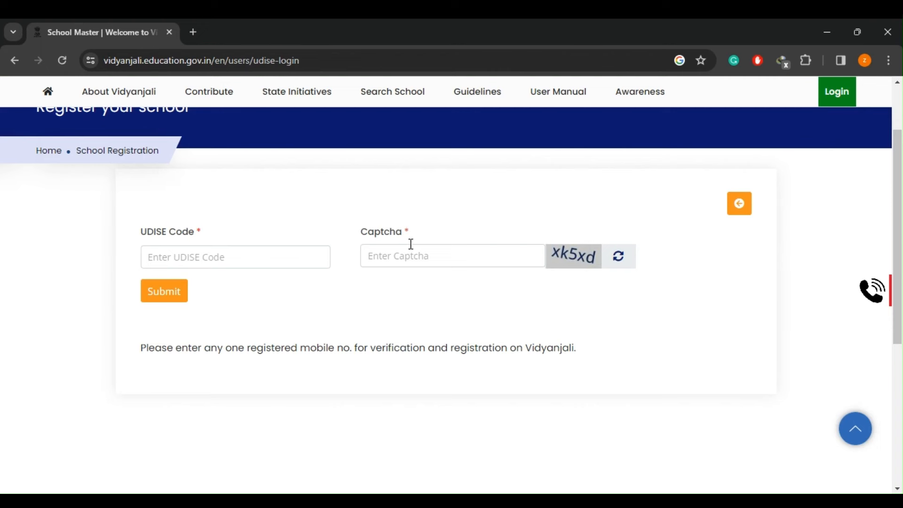
{"action": "left_click", "coordinate": [247, 261]}
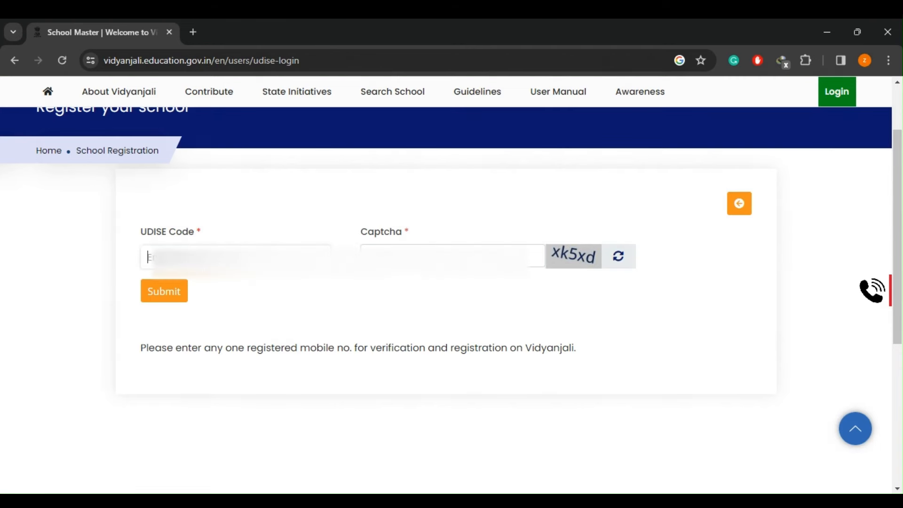
{"action": "type", "text": "01"}
{"action": "left_click", "coordinate": [393, 256]}
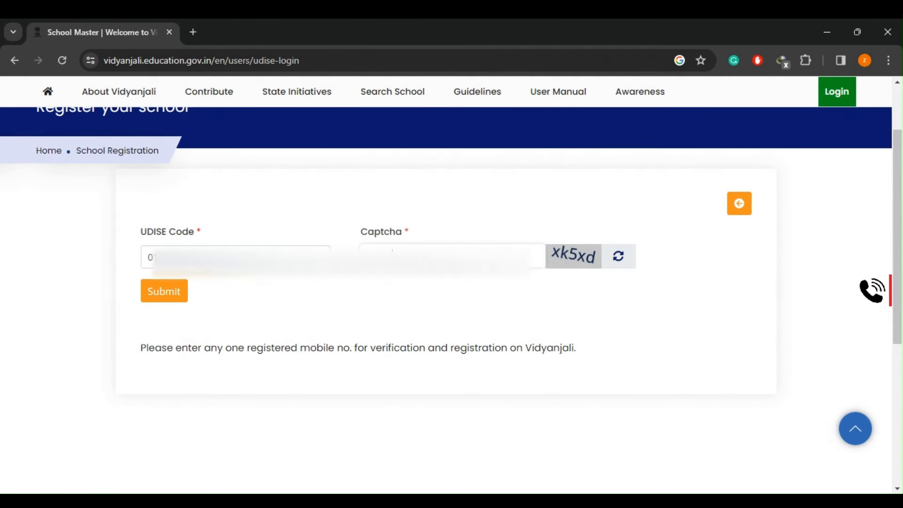
{"action": "left_click", "coordinate": [167, 304]}
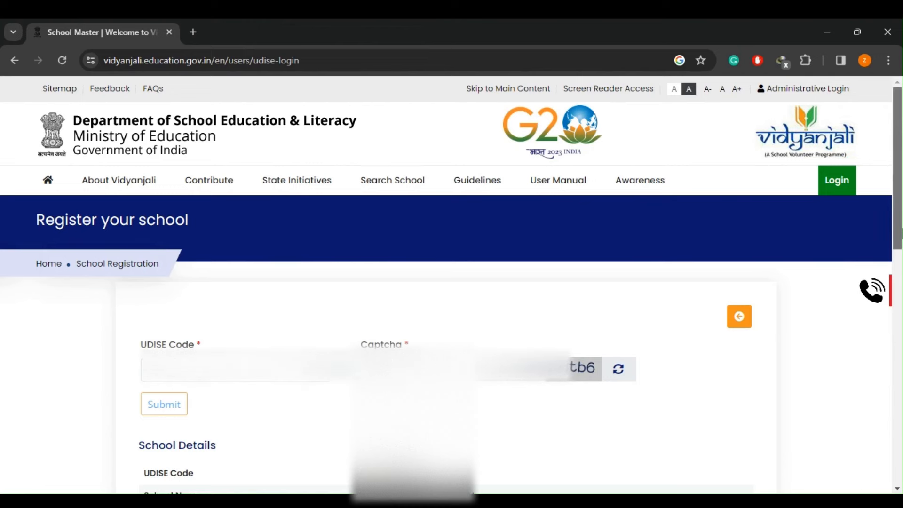
Examine the school details, the UDISE+ registered mobiles, and the mobile number and email fields used for requesting an OTP.
{"action": "left_click_drag", "start_coordinate": [901, 233], "coordinate": [902, 278]}
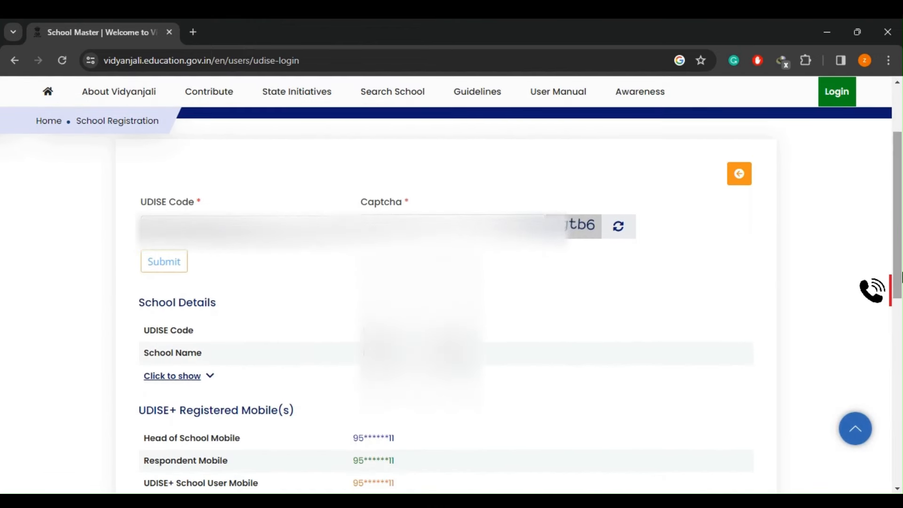
{"action": "scroll", "coordinate": [901, 278], "scroll_direction": "down", "scroll_amount": 1}
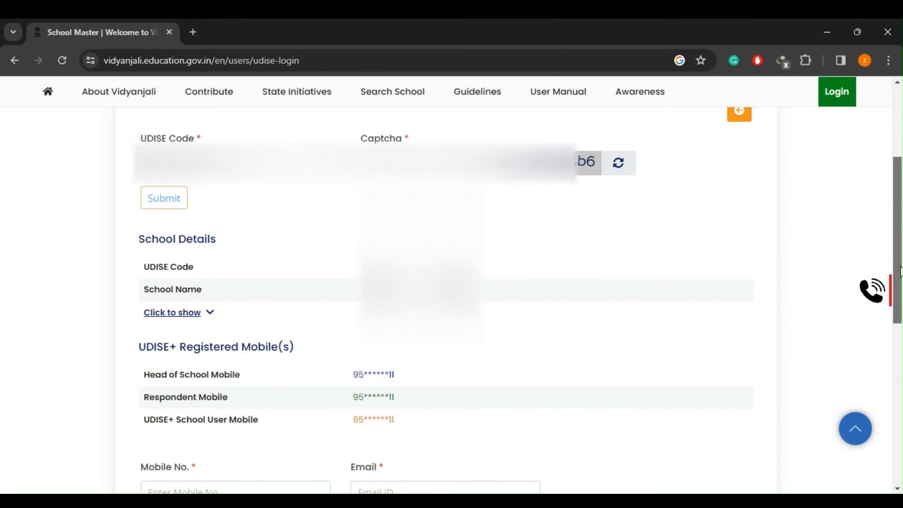
{"action": "scroll", "coordinate": [899, 272], "scroll_direction": "down", "scroll_amount": 3}
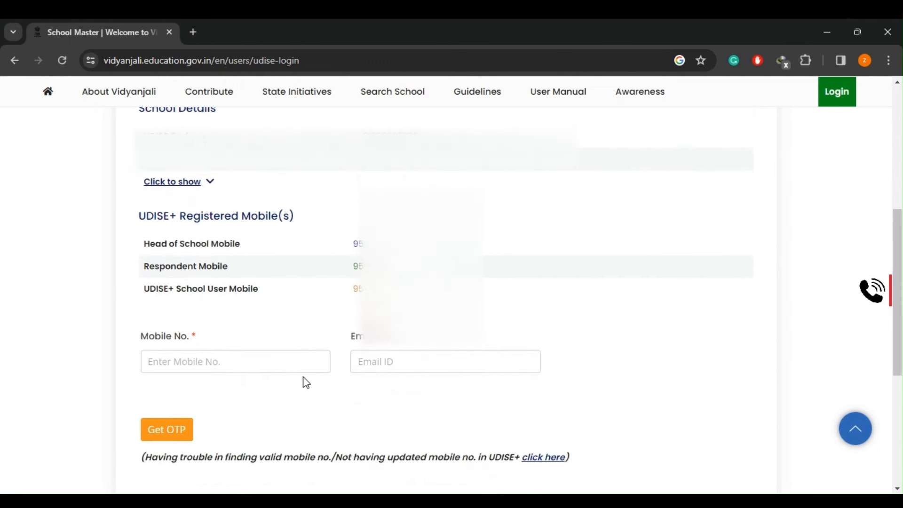
{"action": "left_click", "coordinate": [247, 362]}
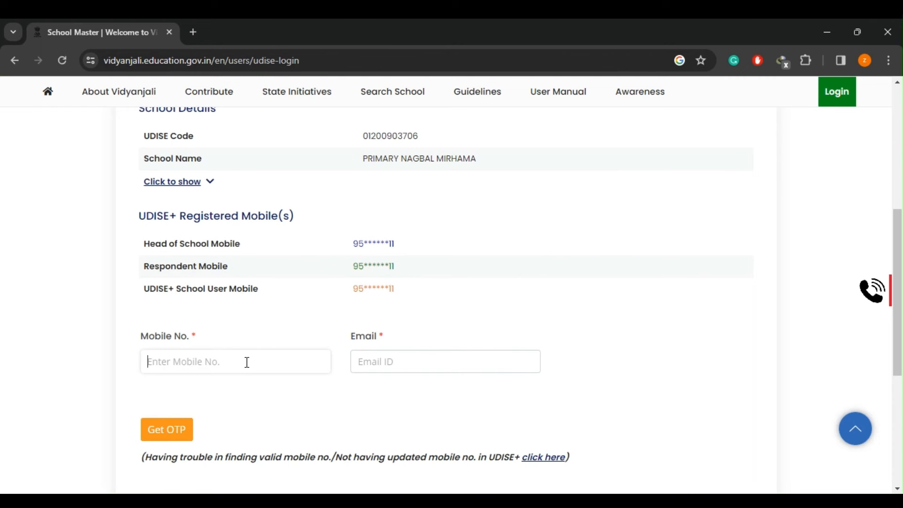
{"action": "left_click", "coordinate": [395, 368]}
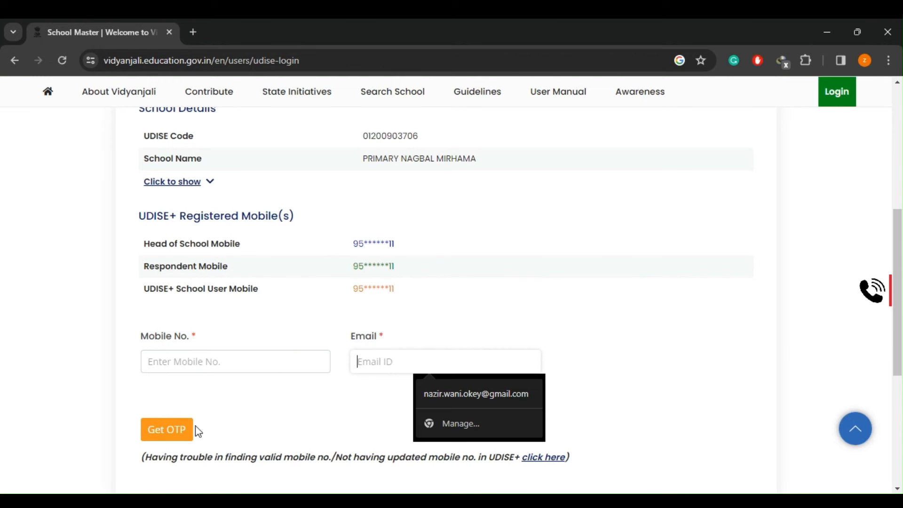
{"action": "scroll", "coordinate": [427, 310], "scroll_direction": "down", "scroll_amount": 2}
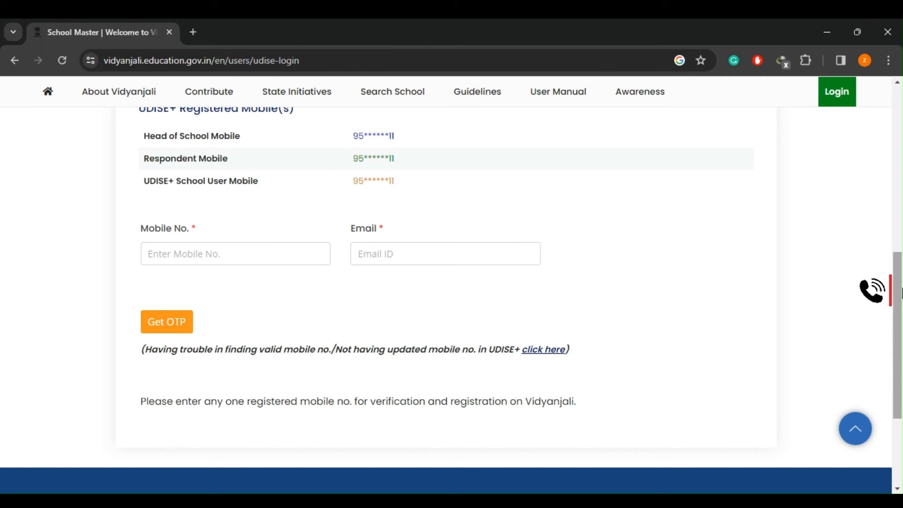
{"action": "left_click_drag", "start_coordinate": [900, 293], "coordinate": [875, 138]}
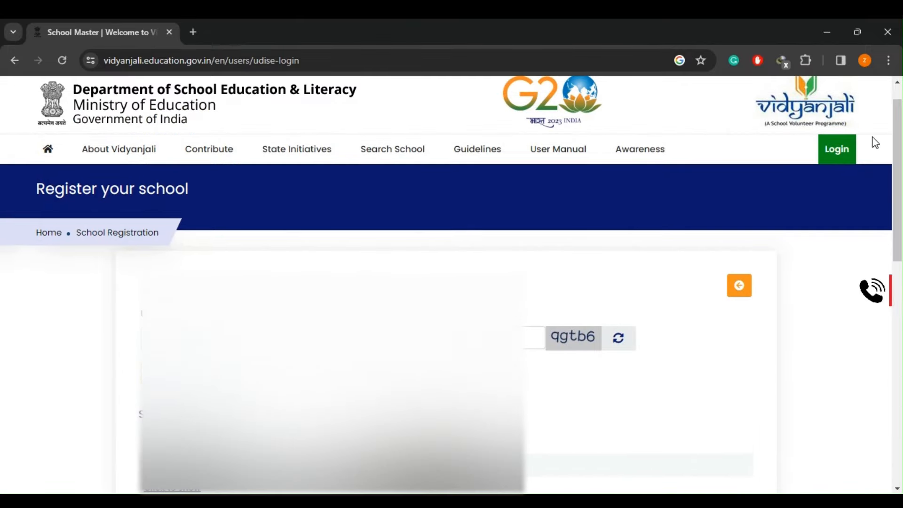
Leave the registration form for the login page and select School as the user type.
{"action": "left_click", "coordinate": [739, 285]}
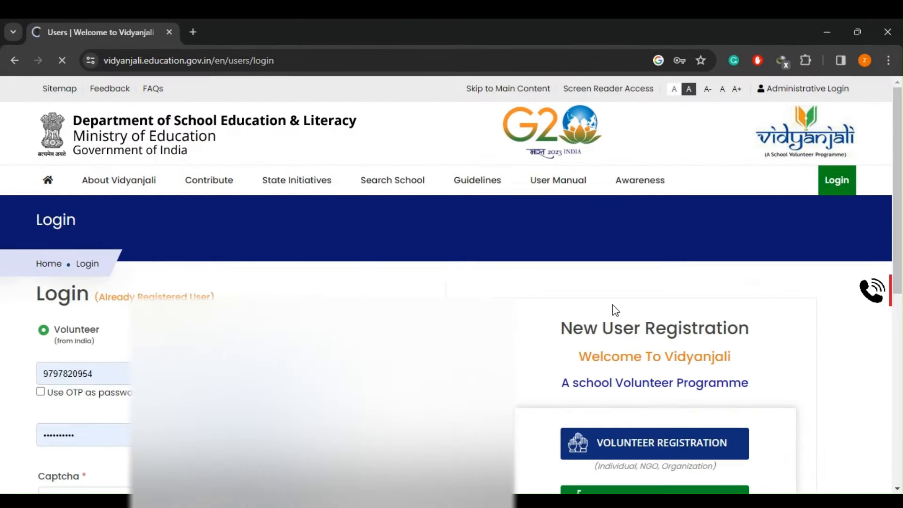
{"action": "left_click", "coordinate": [307, 333]}
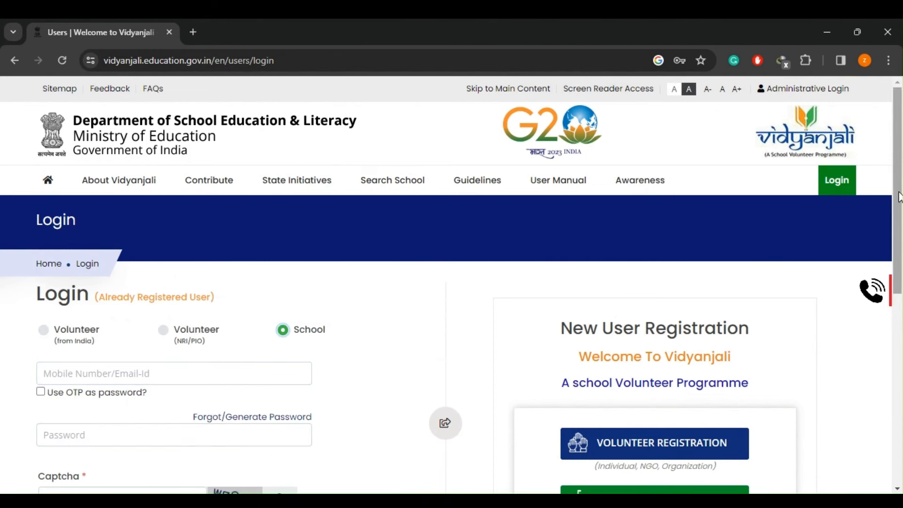
{"action": "left_click_drag", "start_coordinate": [899, 197], "coordinate": [901, 236]}
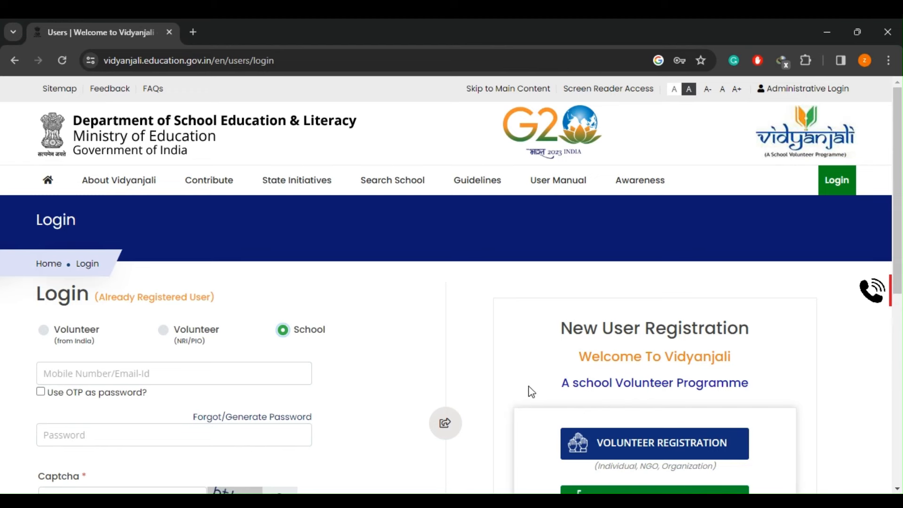
{"action": "scroll", "coordinate": [400, 306], "scroll_direction": "down", "scroll_amount": 2}
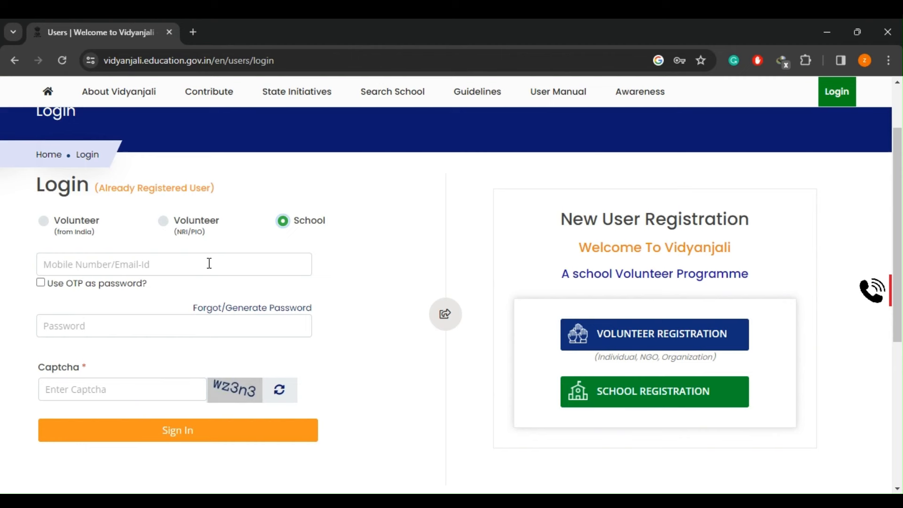
{"action": "left_click", "coordinate": [41, 284]}
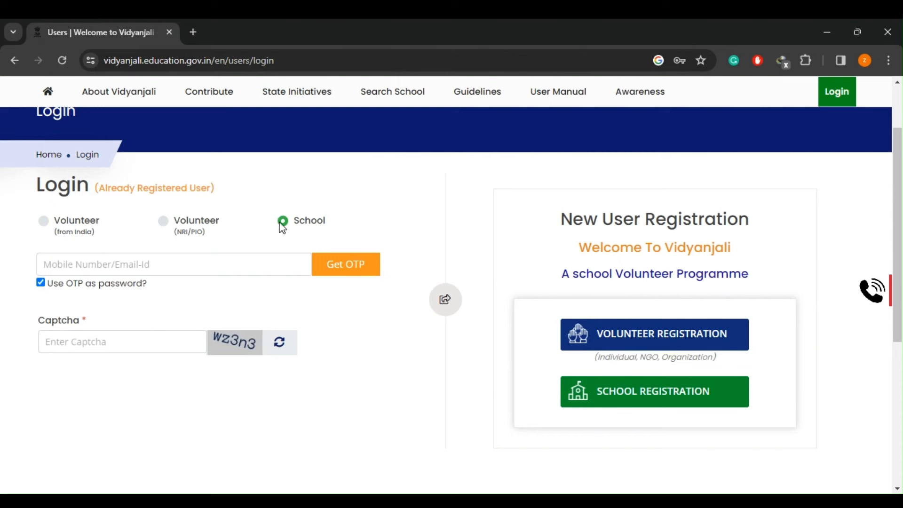
{"action": "left_click", "coordinate": [42, 284]}
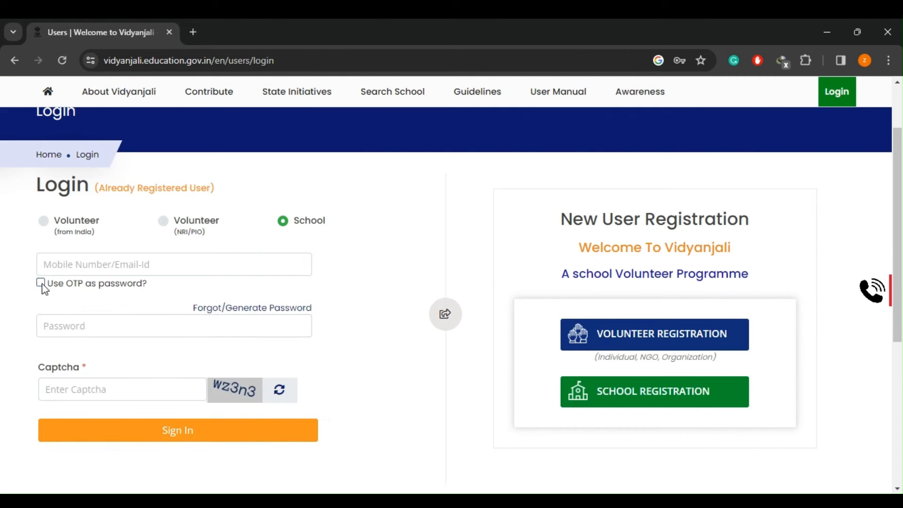
Sign in to the school account with the saved mobile number and password, entering the displayed captcha.
{"action": "left_click", "coordinate": [155, 265]}
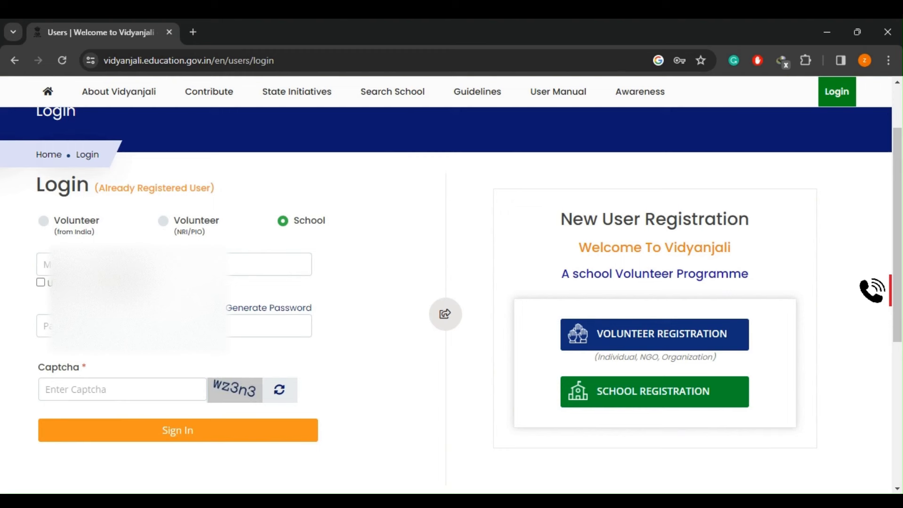
{"action": "left_click", "coordinate": [155, 264]}
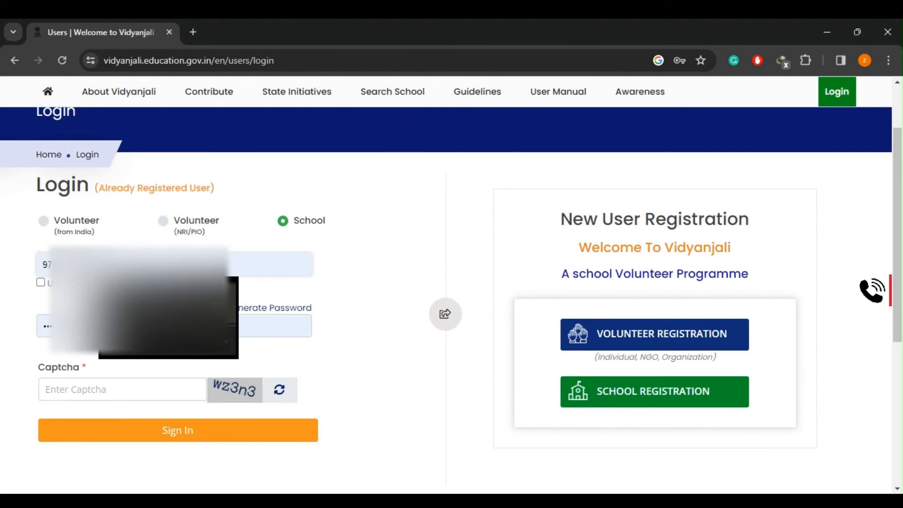
{"action": "left_click", "coordinate": [146, 301]}
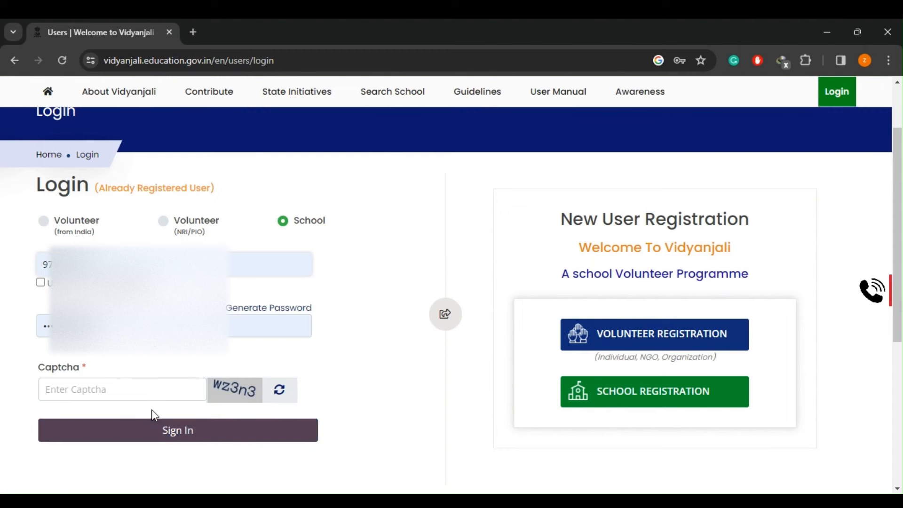
{"action": "left_click", "coordinate": [139, 398]}
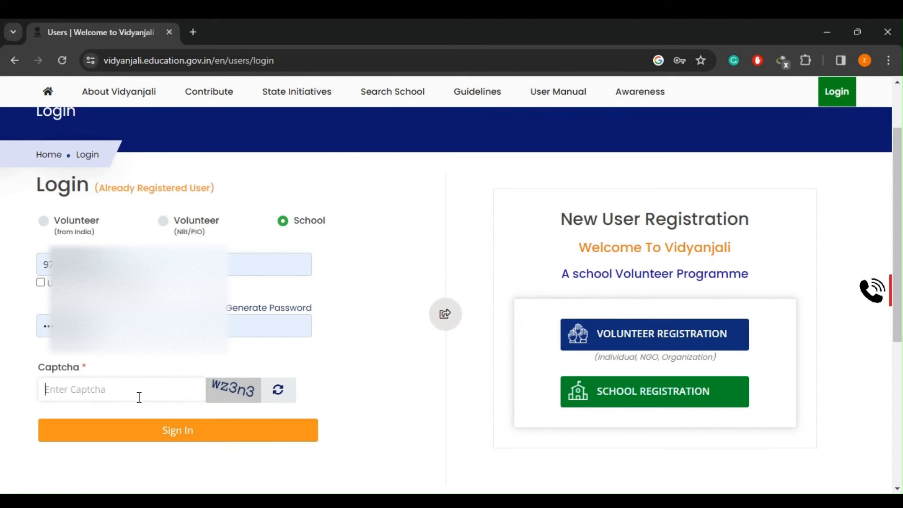
{"action": "type", "text": "wz3n3"}
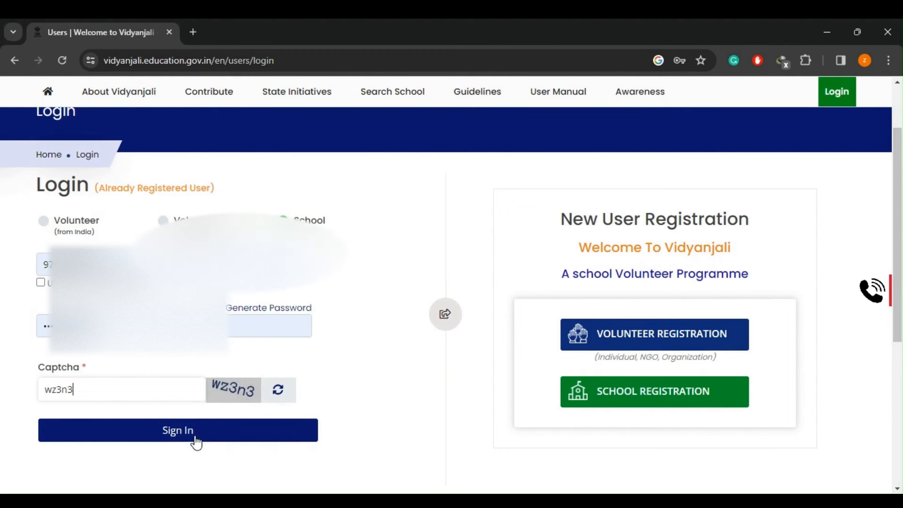
{"action": "left_click", "coordinate": [196, 443]}
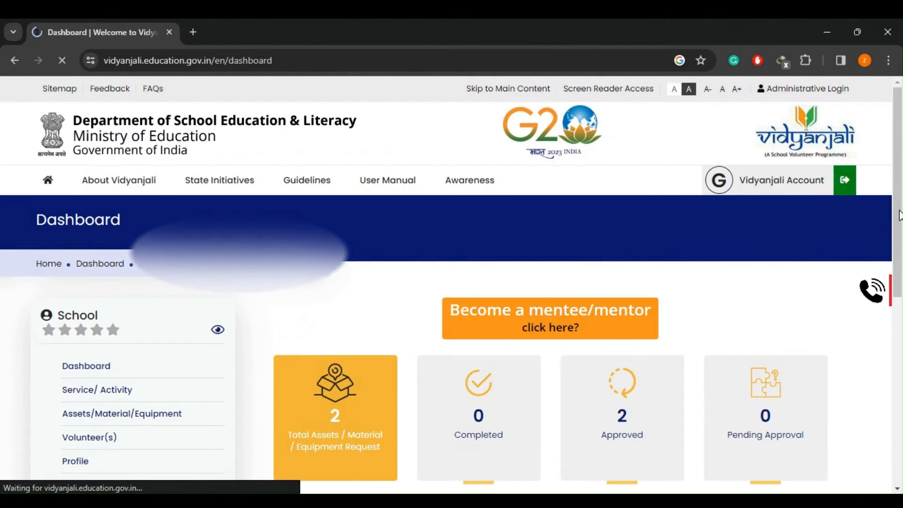
Review the school's profile details on the My Account page and return to the dashboard.
{"action": "scroll", "coordinate": [900, 214], "scroll_direction": "down", "scroll_amount": 3}
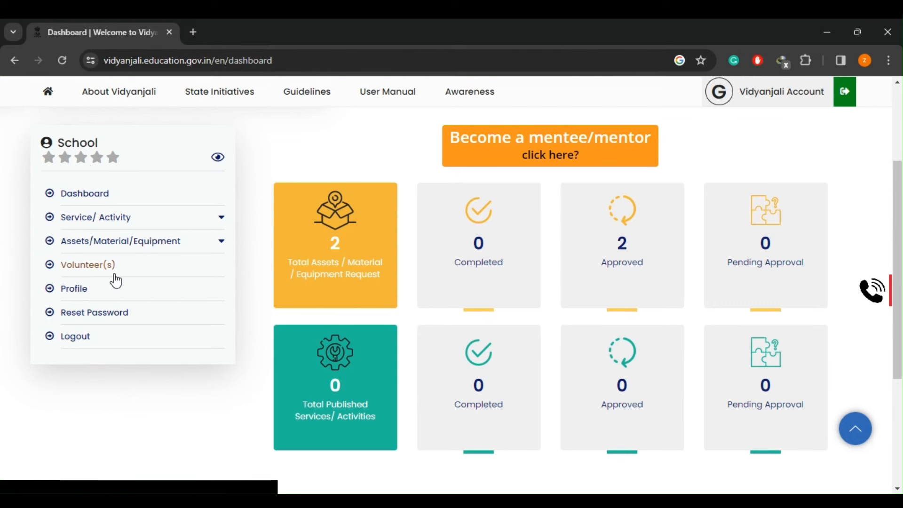
{"action": "left_click", "coordinate": [69, 297]}
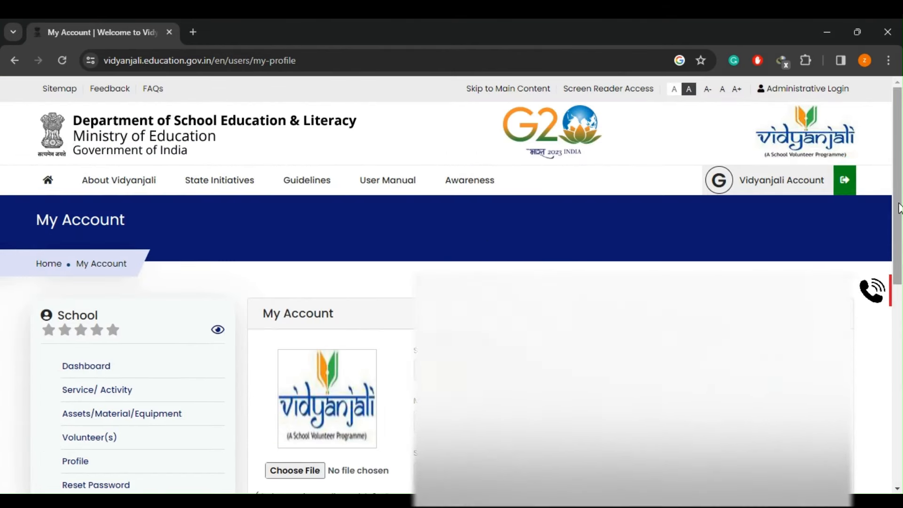
{"action": "left_click_drag", "start_coordinate": [902, 210], "coordinate": [901, 286]}
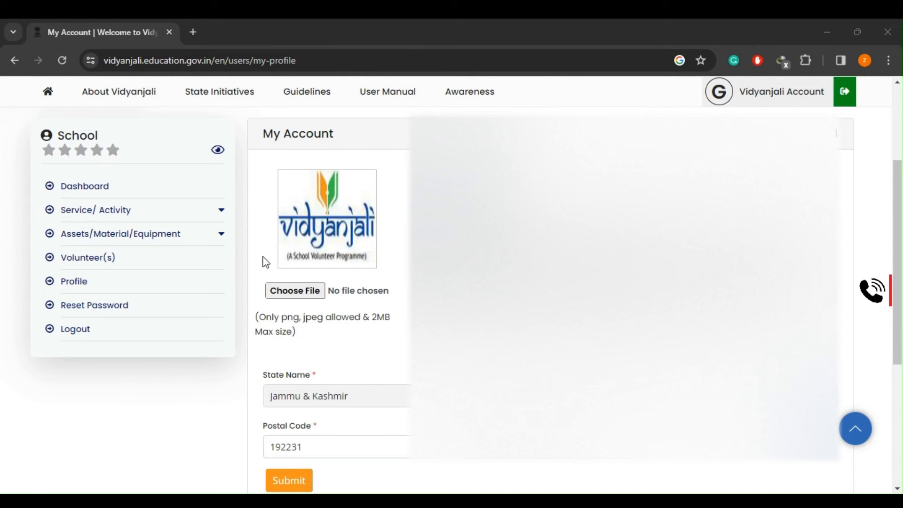
{"action": "left_click", "coordinate": [85, 194]}
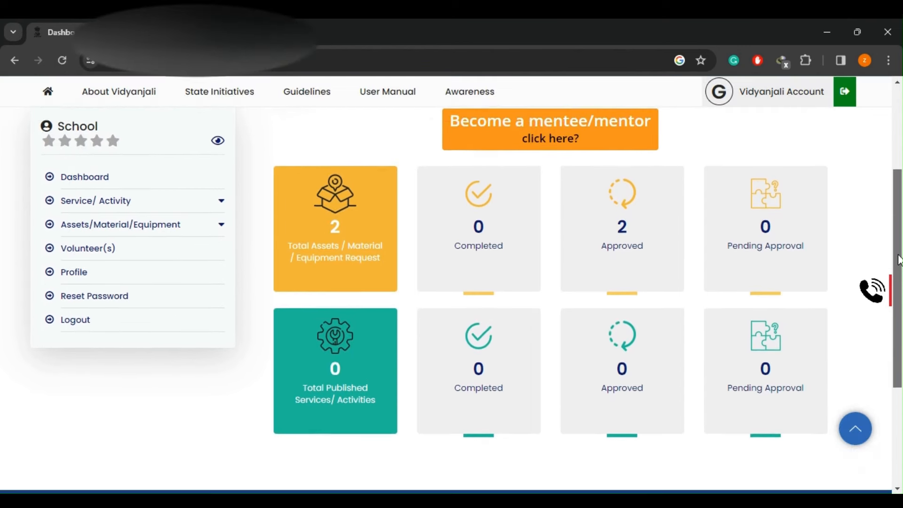
Open the form for a new service/activity request from the school dashboard.
{"action": "left_click_drag", "start_coordinate": [899, 255], "coordinate": [898, 248]}
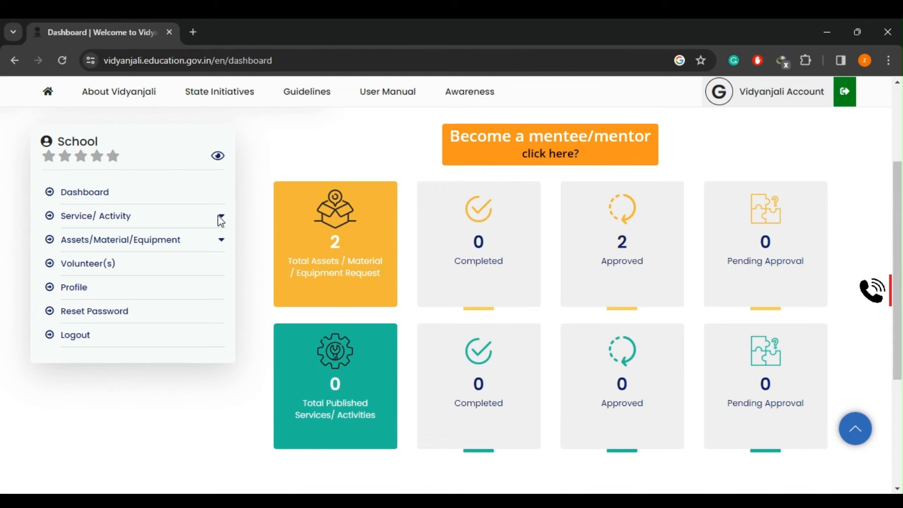
{"action": "left_click", "coordinate": [84, 217]}
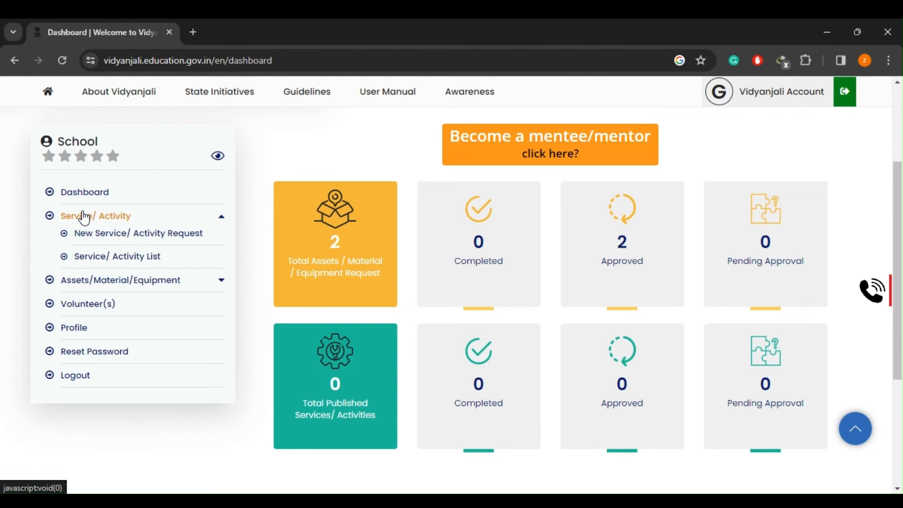
{"action": "left_click", "coordinate": [136, 234]}
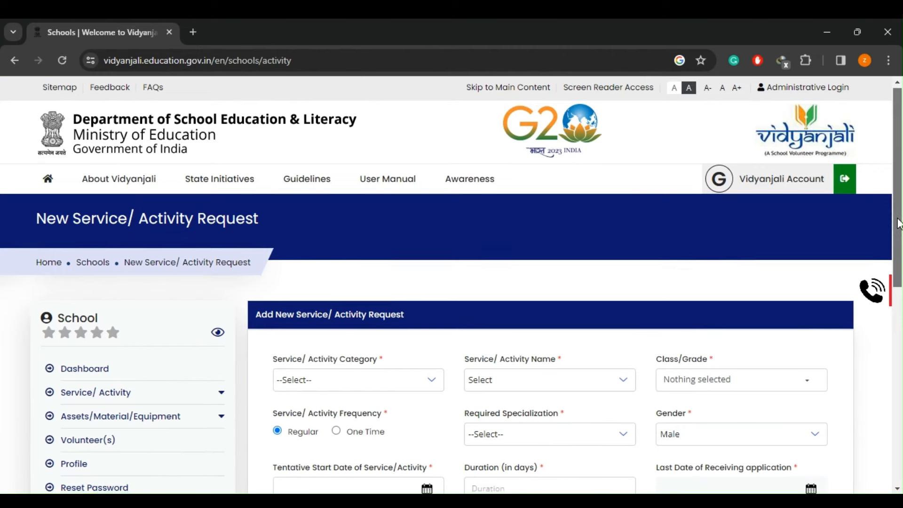
Set the service category to Generic Level Activities and the activity name to Subject assistance.
{"action": "left_click_drag", "start_coordinate": [899, 225], "coordinate": [898, 318]}
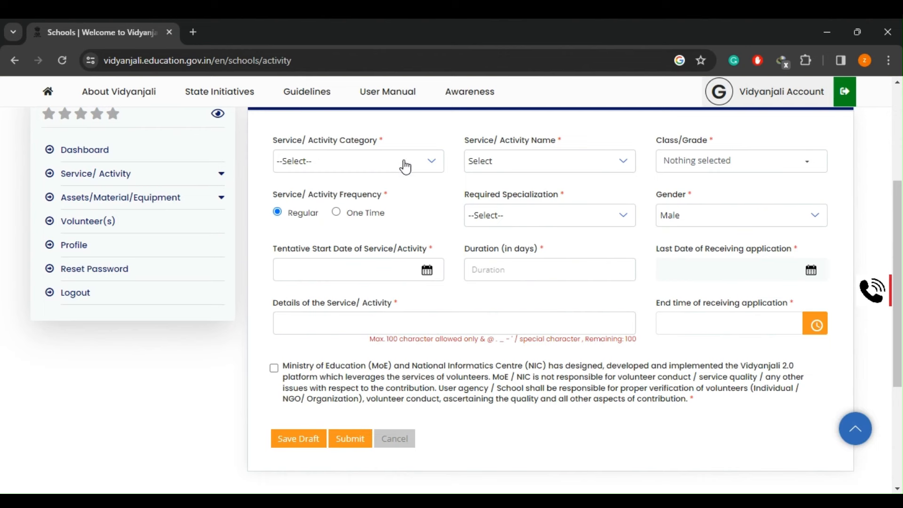
{"action": "left_click", "coordinate": [405, 167]}
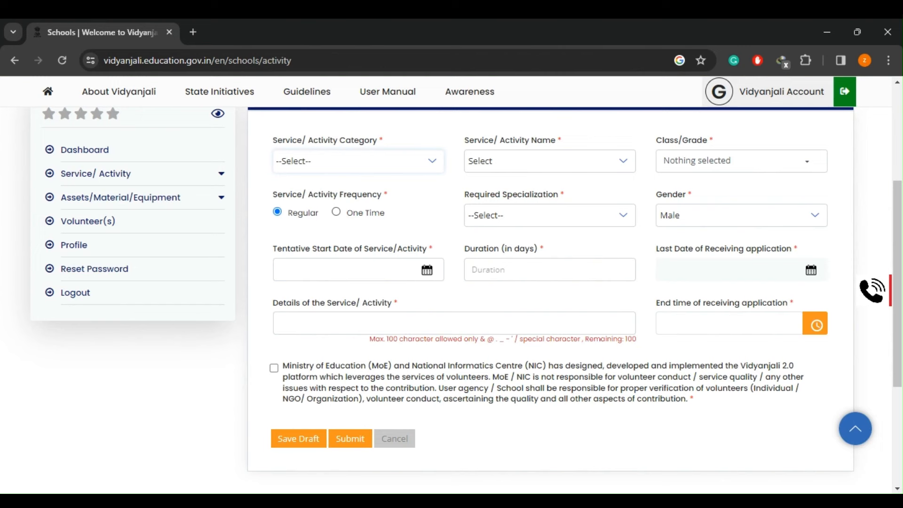
{"action": "left_click", "coordinate": [346, 195]}
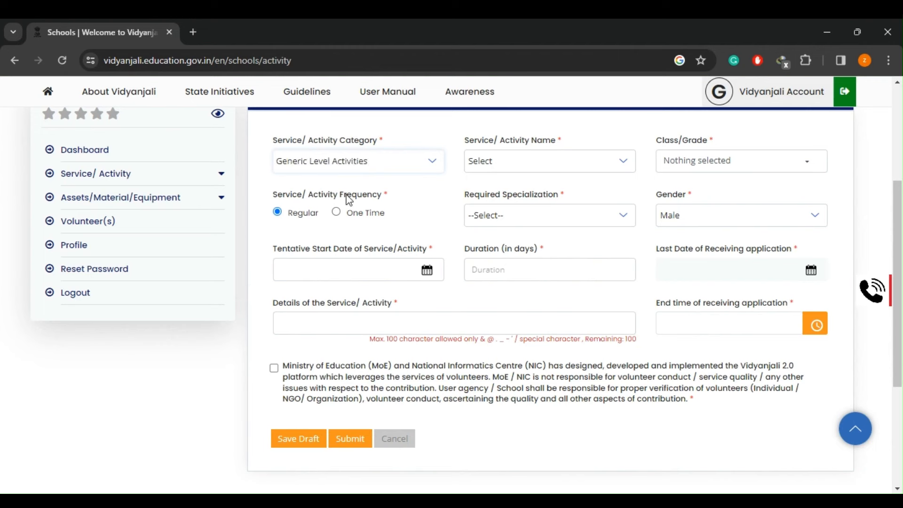
{"action": "left_click", "coordinate": [526, 157]}
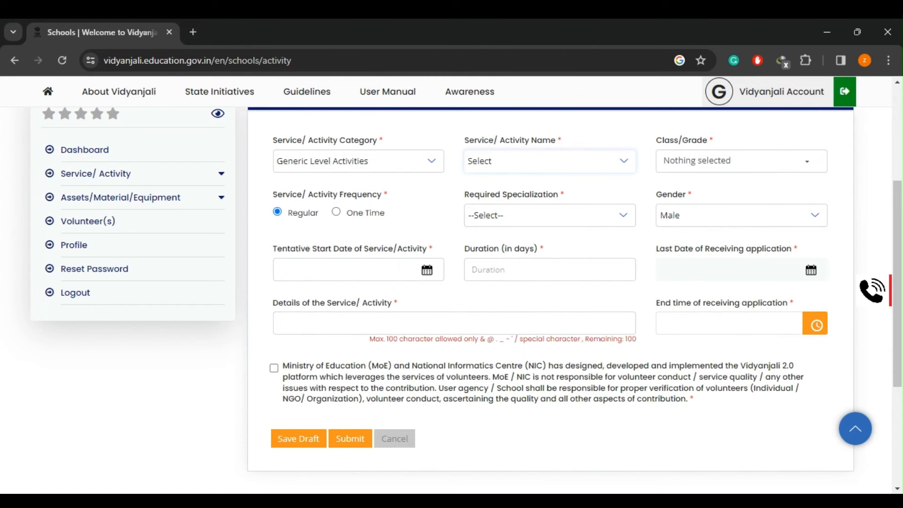
{"action": "left_click", "coordinate": [532, 272]}
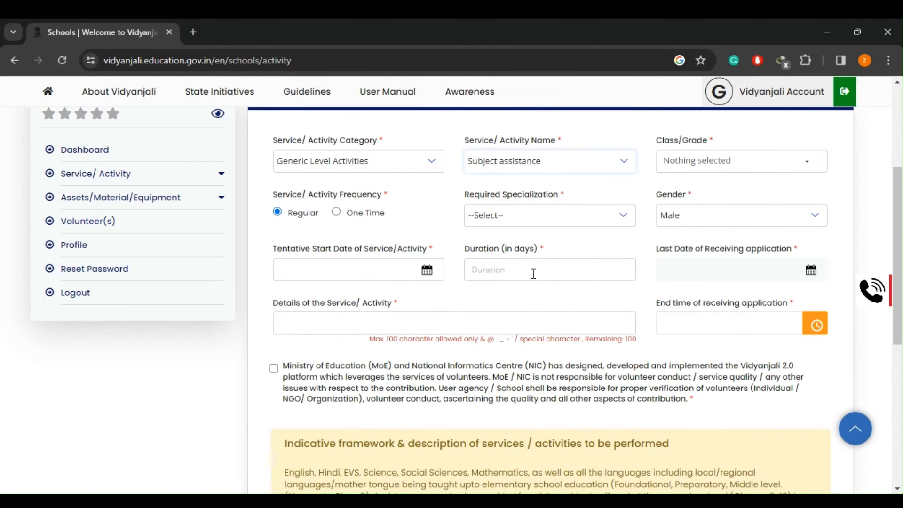
Review the class/grade, required specialization and gender options of the service request without choosing any.
{"action": "left_click", "coordinate": [687, 170]}
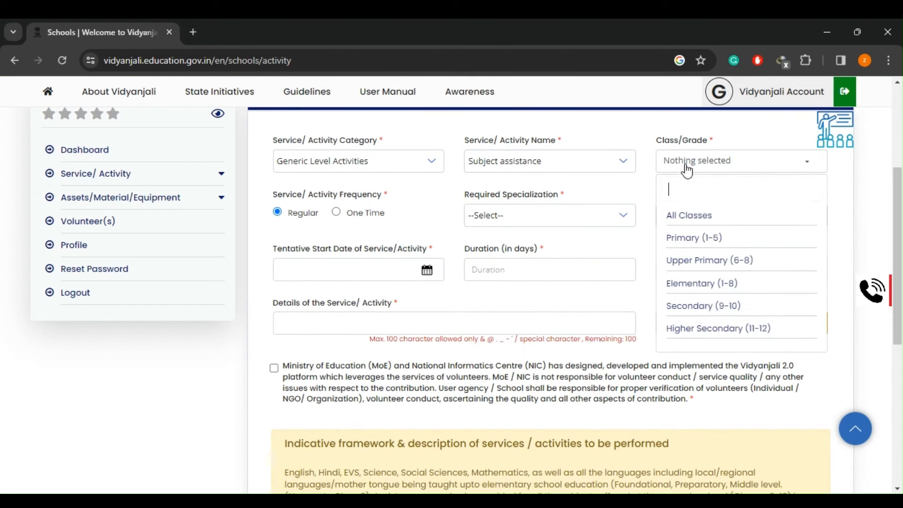
{"action": "left_click", "coordinate": [731, 168]}
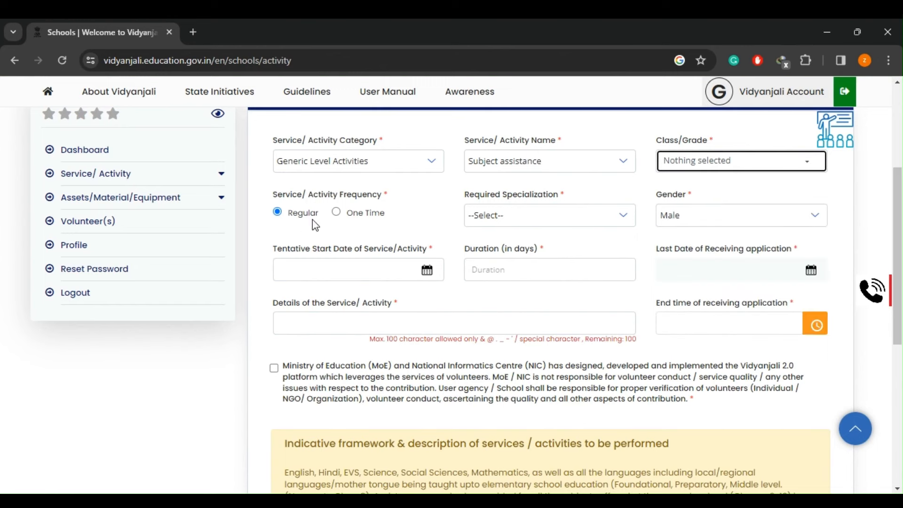
{"action": "left_click", "coordinate": [559, 217]}
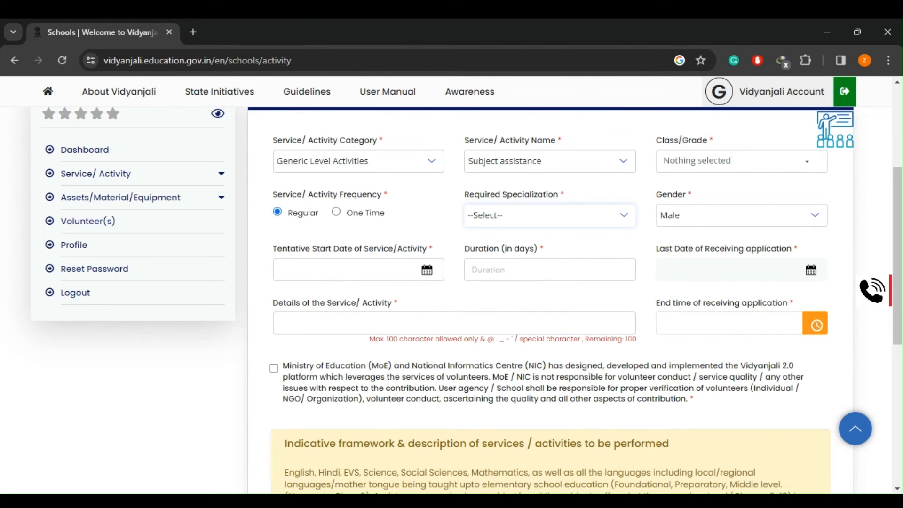
{"action": "left_click", "coordinate": [679, 218]}
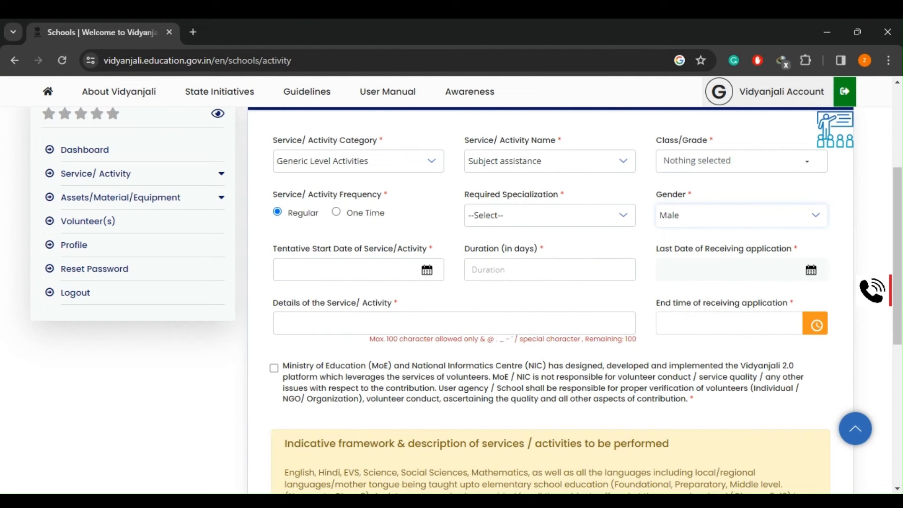
{"action": "left_click", "coordinate": [435, 234]}
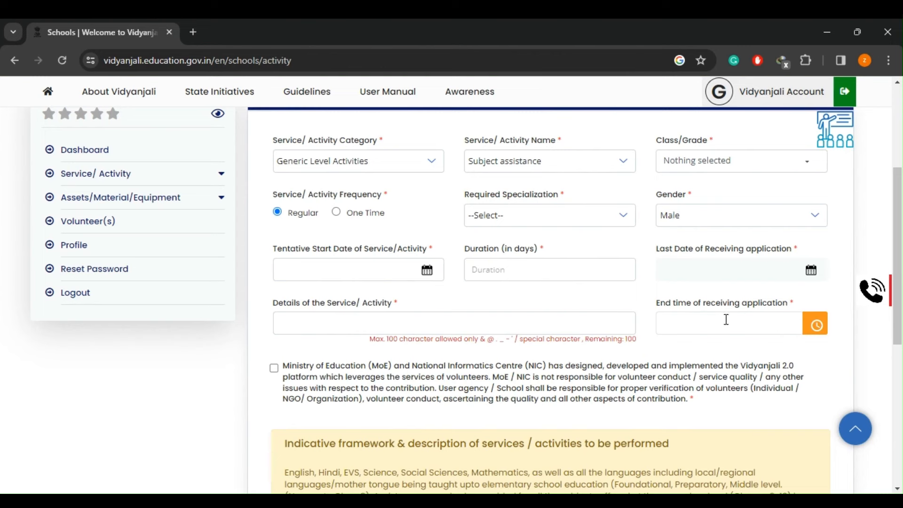
Accept the Ministry of Education and NIC declaration and review the indicative framework description below it.
{"action": "left_click", "coordinate": [276, 368]}
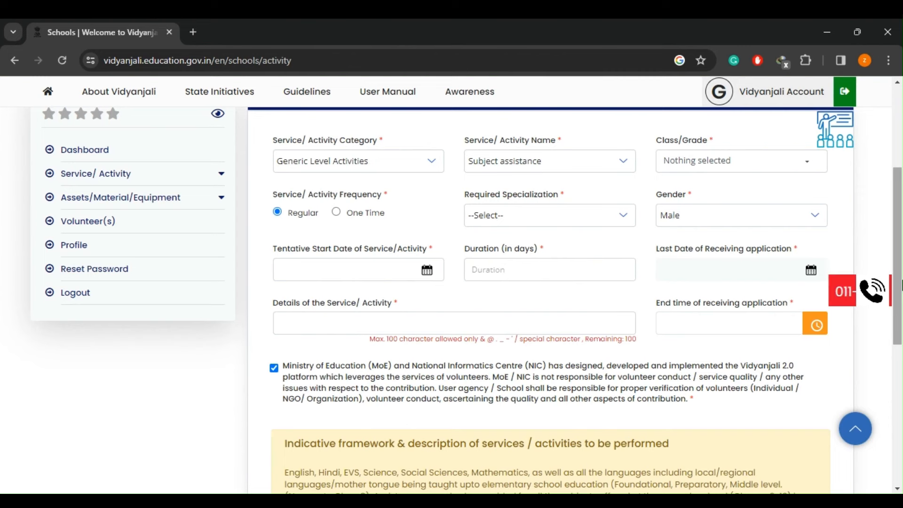
{"action": "left_click_drag", "start_coordinate": [901, 285], "coordinate": [898, 413]}
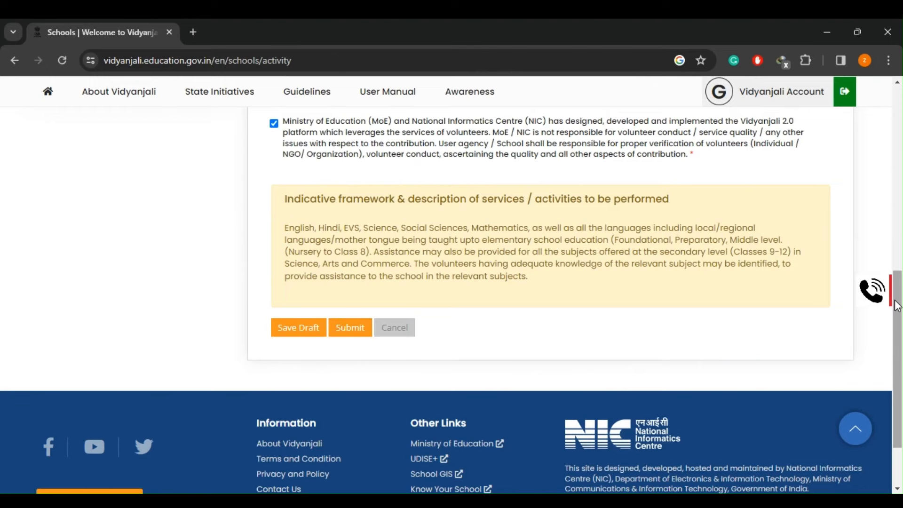
{"action": "left_click_drag", "start_coordinate": [899, 307], "coordinate": [881, 144]}
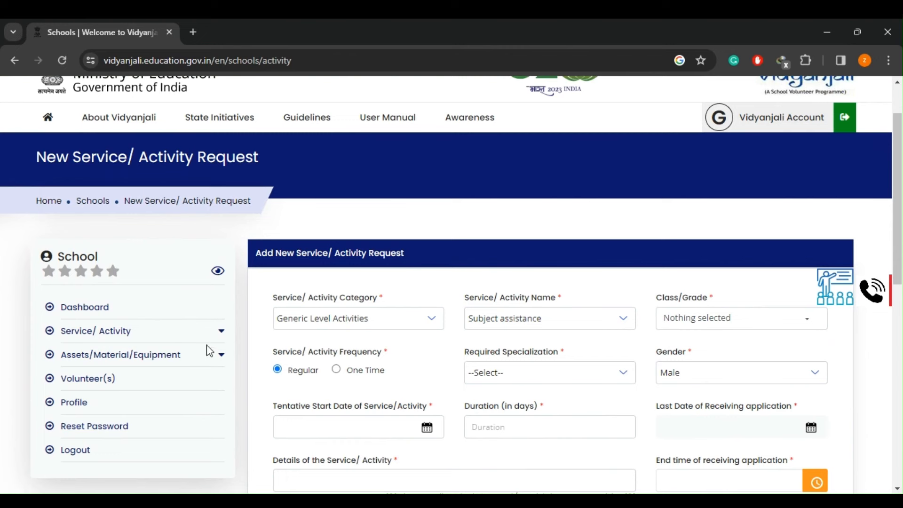
Change the service category to Sponsorship Activities and review the activity names offered for it.
{"action": "left_click", "coordinate": [155, 359]}
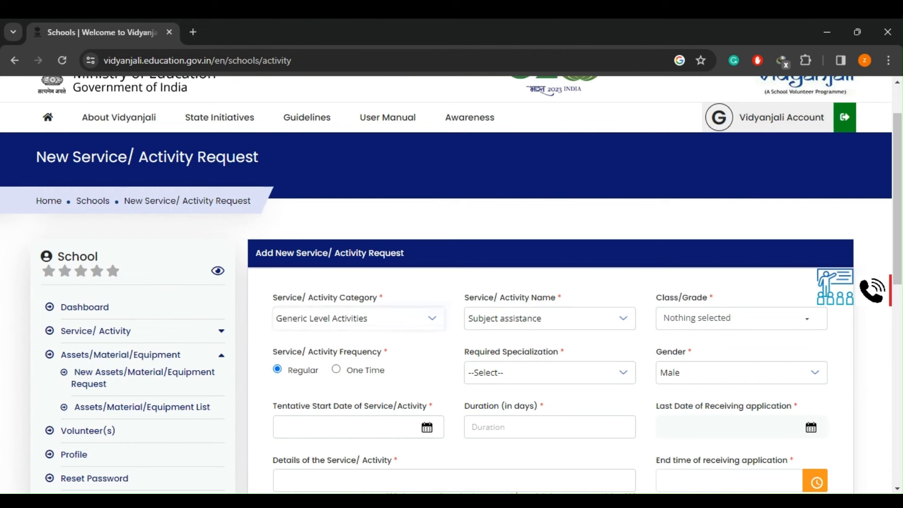
{"action": "left_click", "coordinate": [337, 367]}
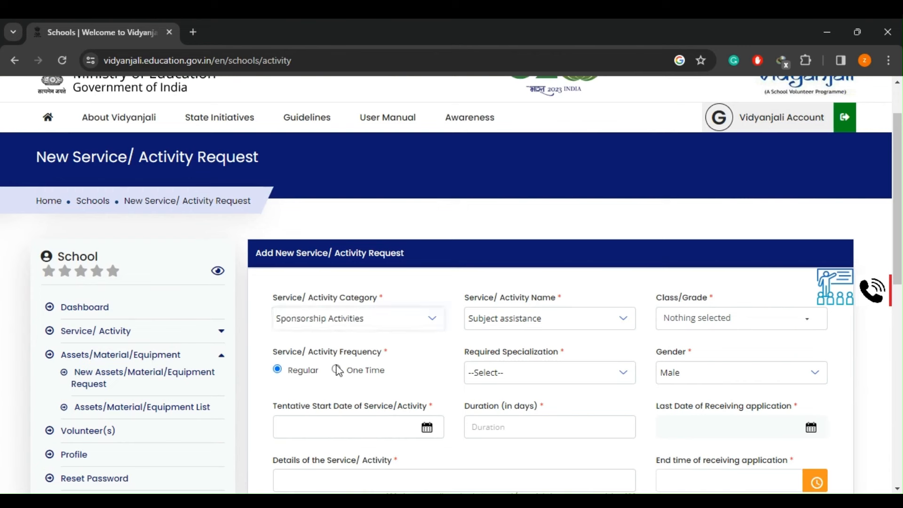
{"action": "left_click", "coordinate": [533, 318]}
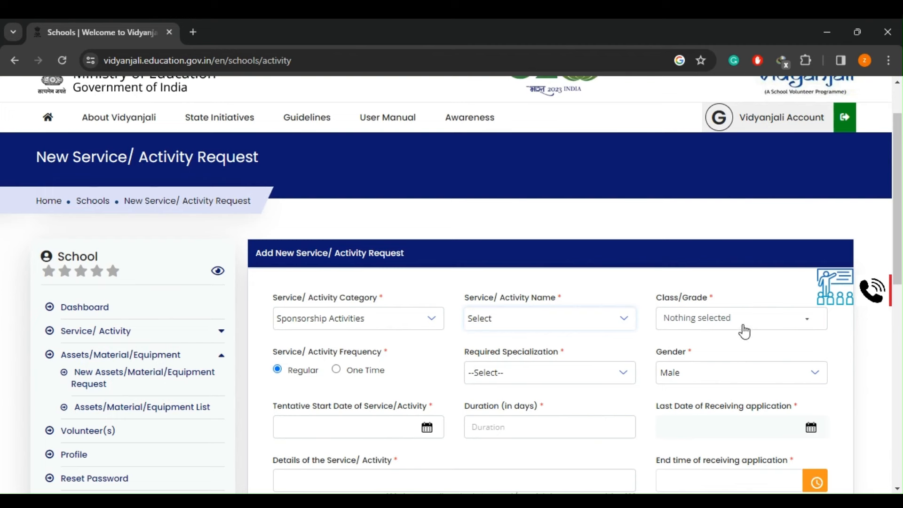
{"action": "left_click", "coordinate": [781, 347]}
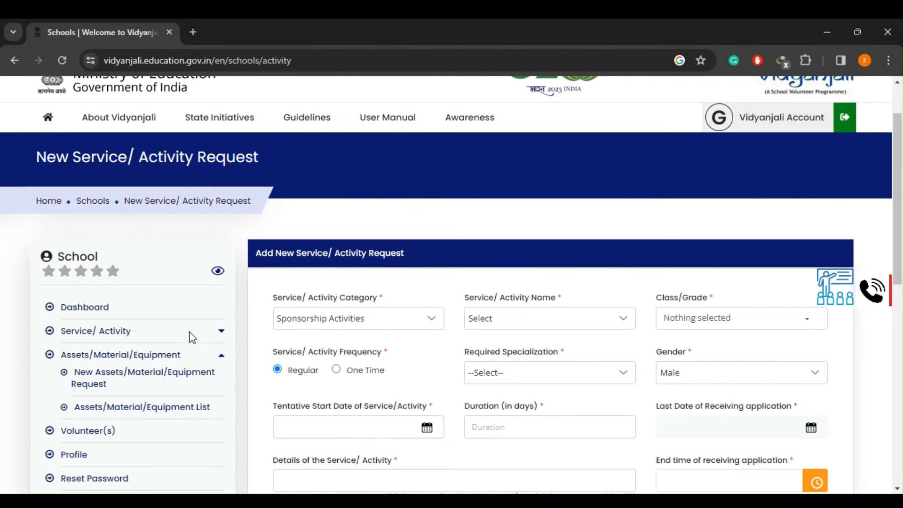
Look over the service and asset request options, and open the form for a new assets/material/equipment request.
{"action": "left_click", "coordinate": [153, 357]}
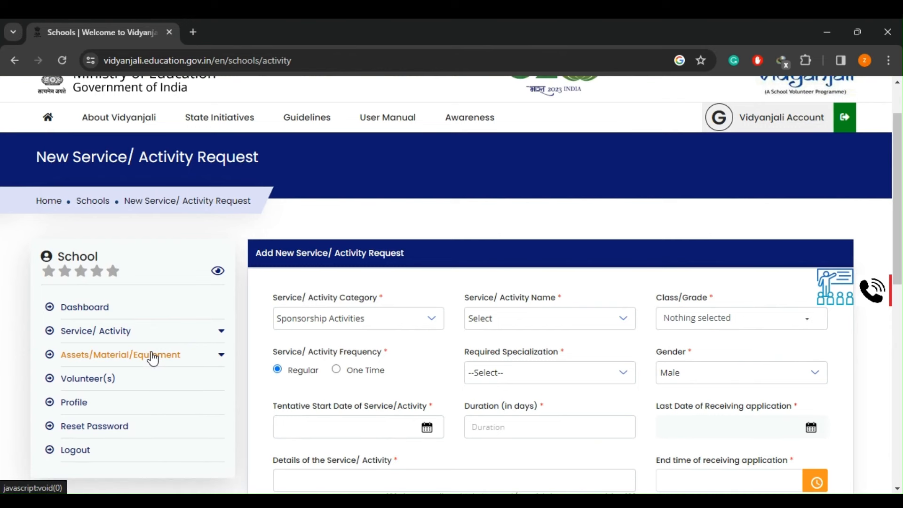
{"action": "left_click", "coordinate": [123, 358]}
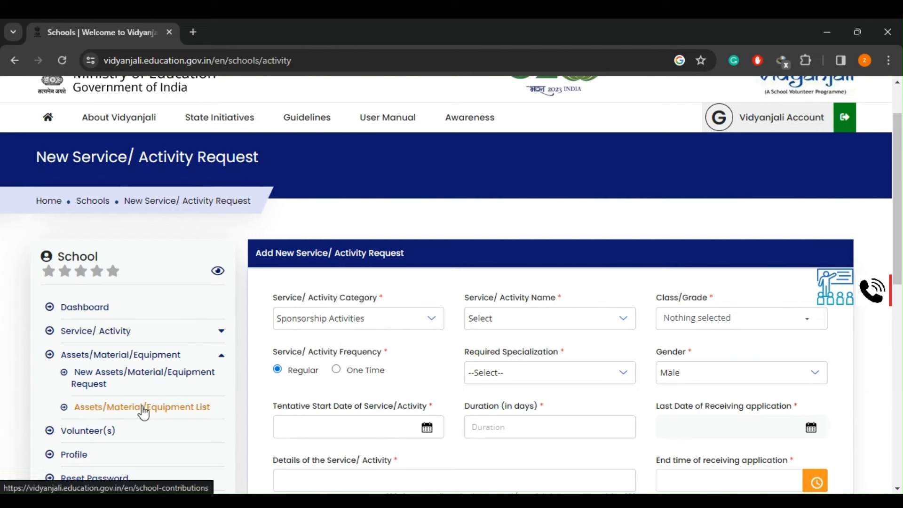
{"action": "left_click", "coordinate": [103, 332]}
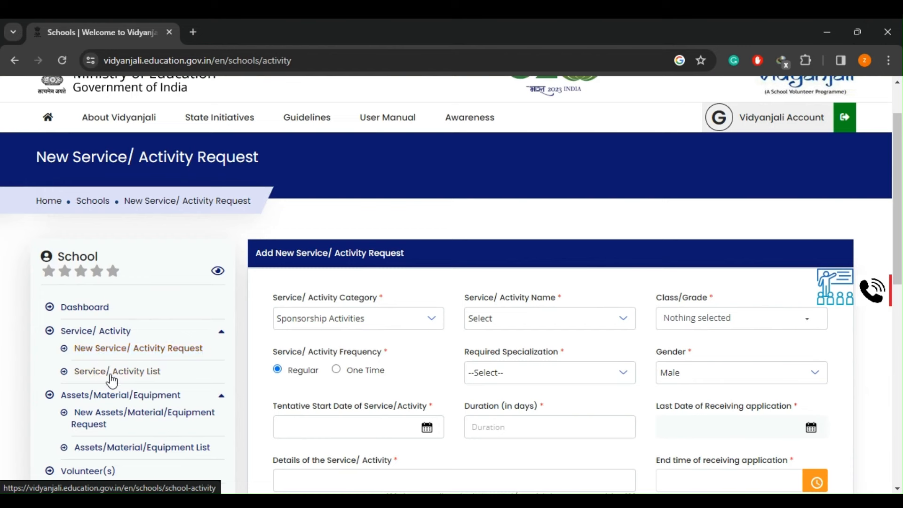
{"action": "left_click", "coordinate": [100, 397]}
{"action": "left_click", "coordinate": [98, 396]}
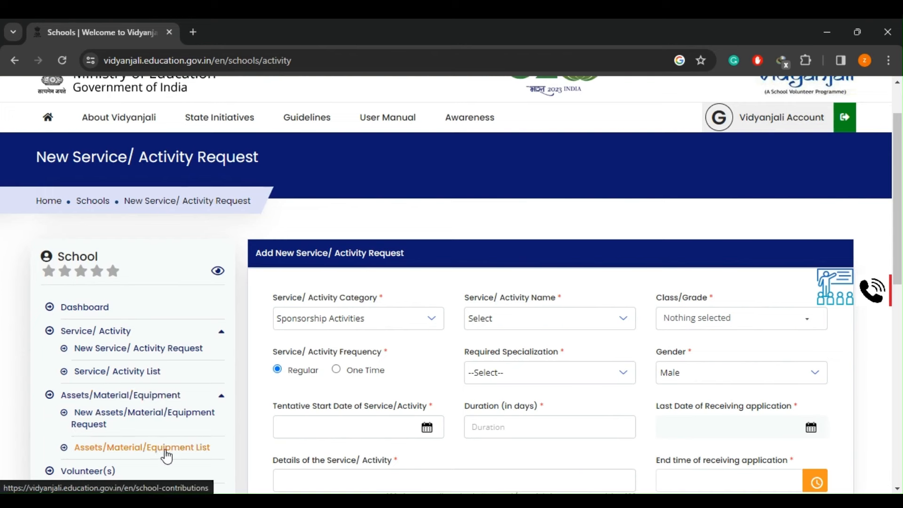
{"action": "left_click", "coordinate": [134, 420]}
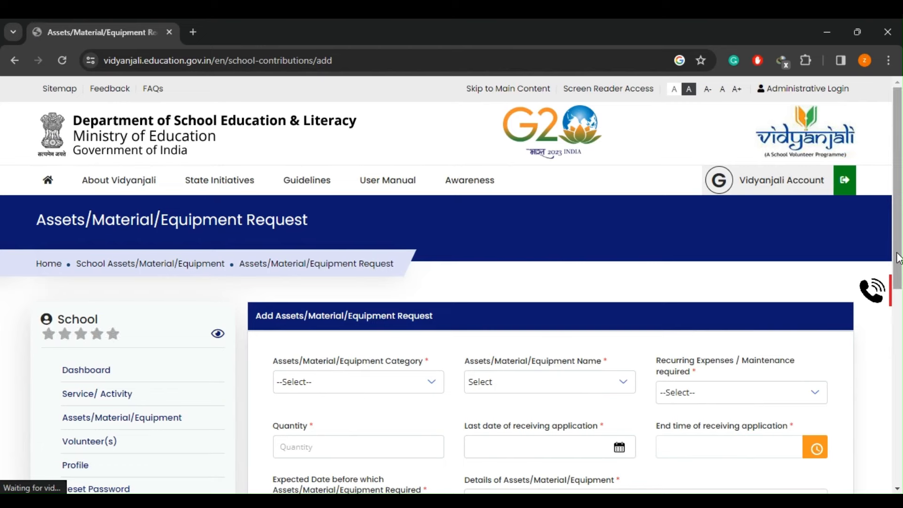
Set the asset category to Office Needs and review the asset name and recurring expenses options.
{"action": "scroll", "coordinate": [901, 312], "scroll_direction": "down", "scroll_amount": 3}
{"action": "scroll", "coordinate": [901, 313], "scroll_direction": "down", "scroll_amount": 1}
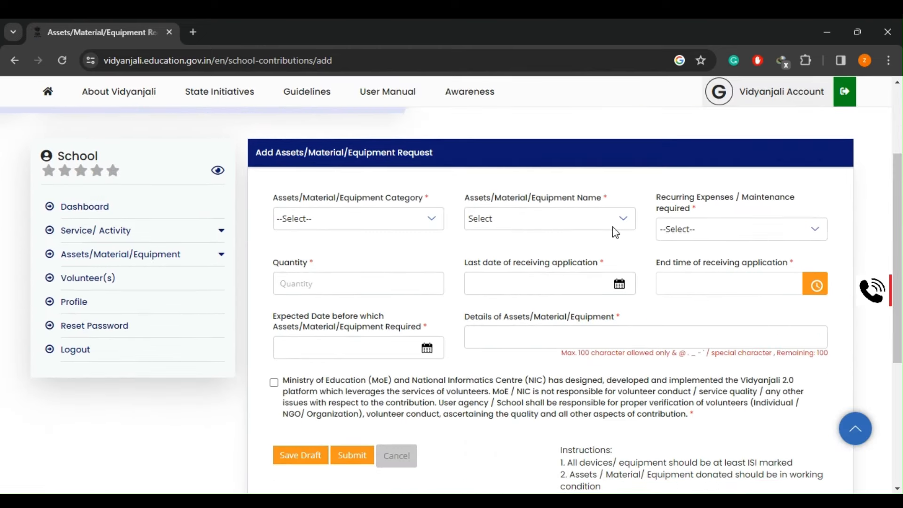
{"action": "left_click", "coordinate": [430, 225]}
{"action": "left_click", "coordinate": [385, 337]}
{"action": "left_click", "coordinate": [572, 217]}
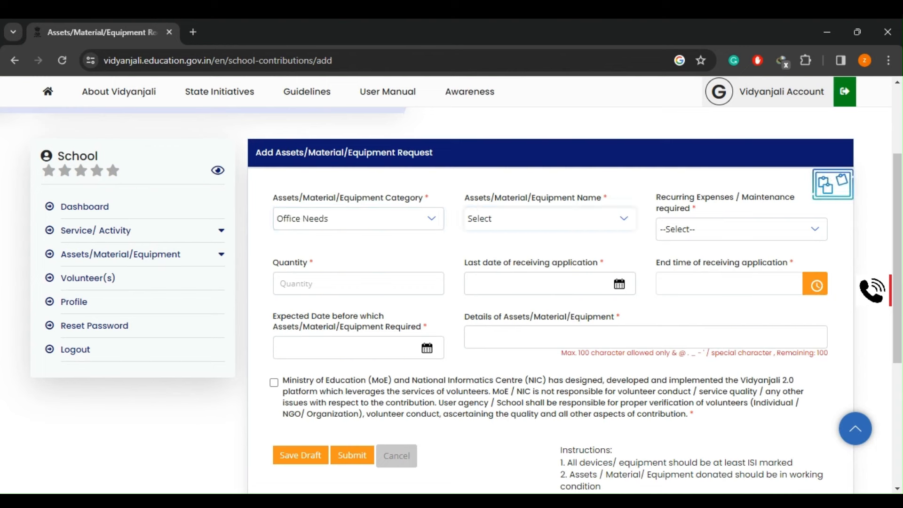
{"action": "left_click", "coordinate": [700, 240]}
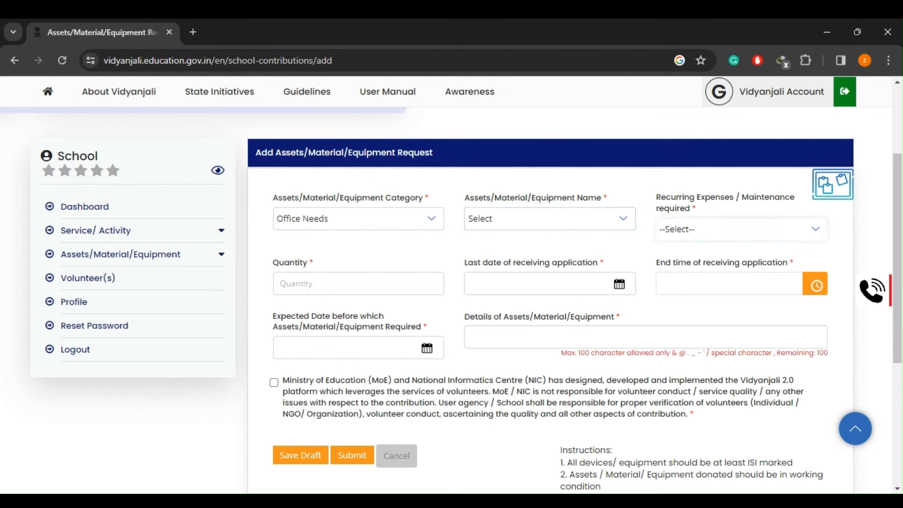
{"action": "left_click", "coordinate": [751, 209]}
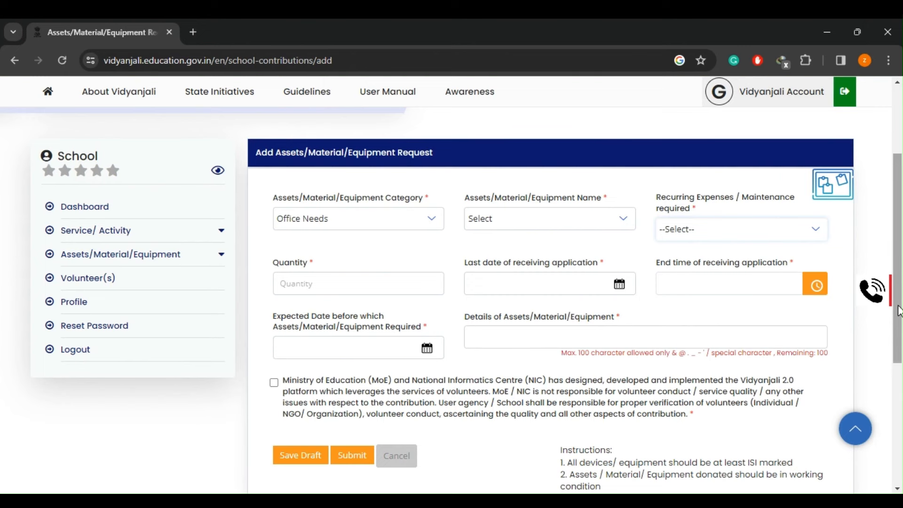
Check the calendar for the last date of receiving applications without picking a date, and accept the asset request's declaration.
{"action": "scroll", "coordinate": [704, 252], "scroll_direction": "down", "scroll_amount": 1}
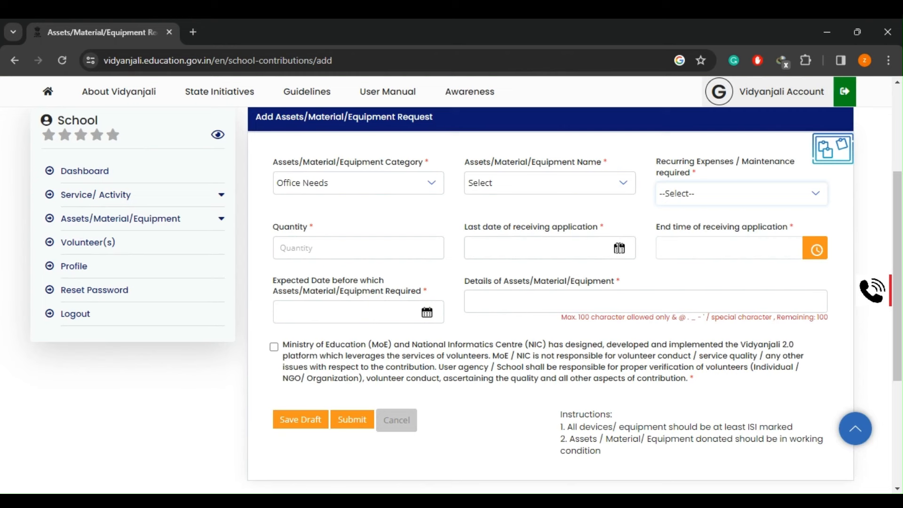
{"action": "left_click", "coordinate": [619, 248]}
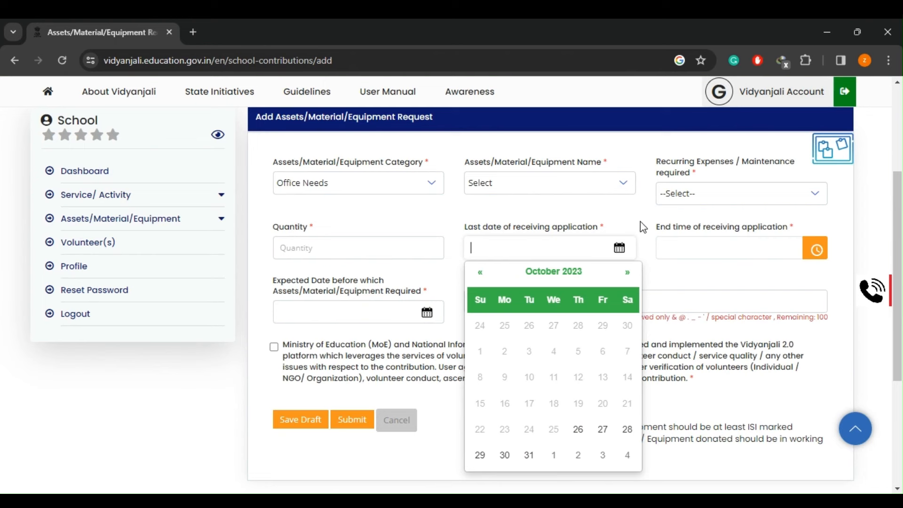
{"action": "left_click", "coordinate": [623, 220]}
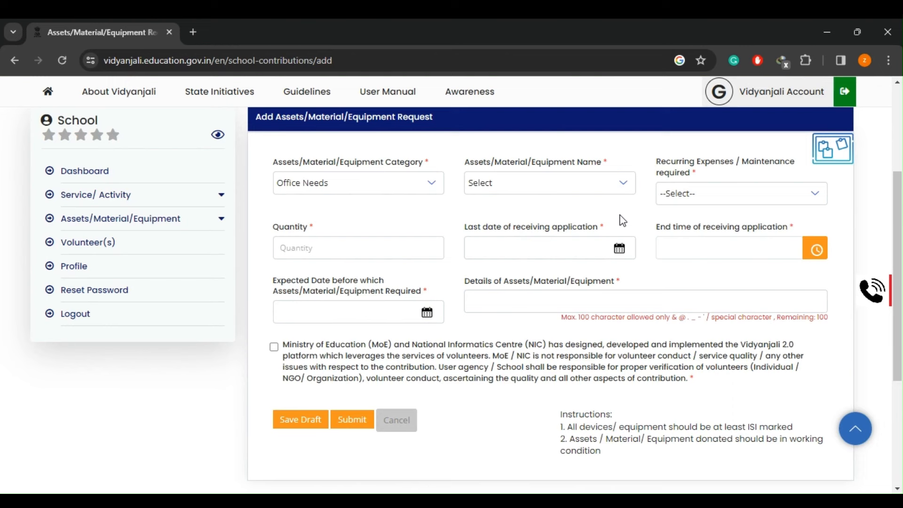
{"action": "left_click", "coordinate": [274, 349]}
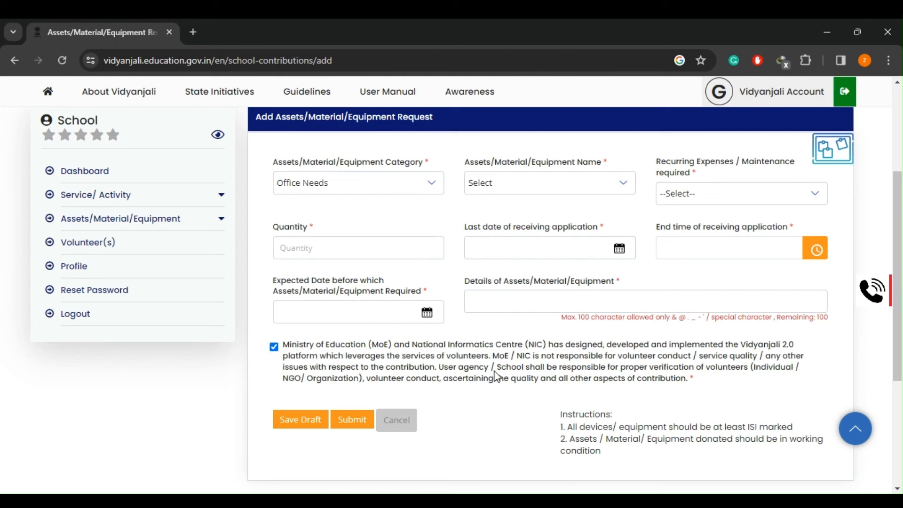